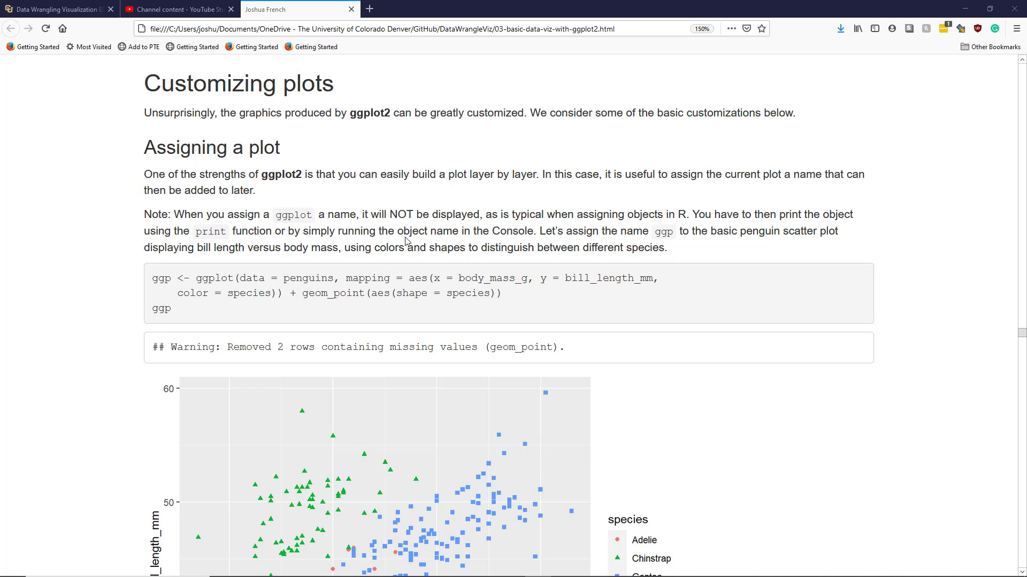
Highlight the plot name ggp, the colors-and-shapes phrase and ggp on the last code line.
double_click(663, 232)
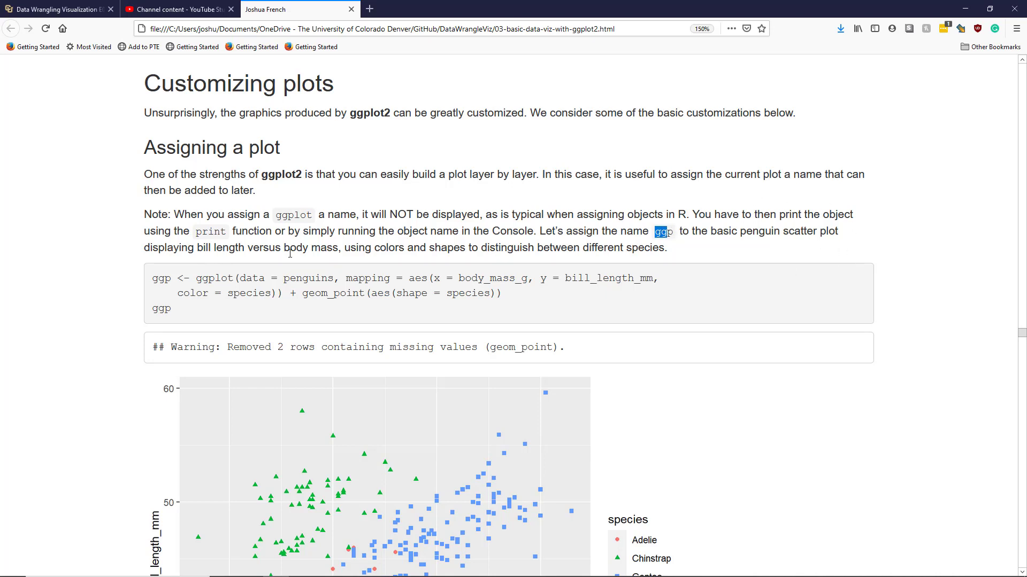
drag(345, 248, 666, 247)
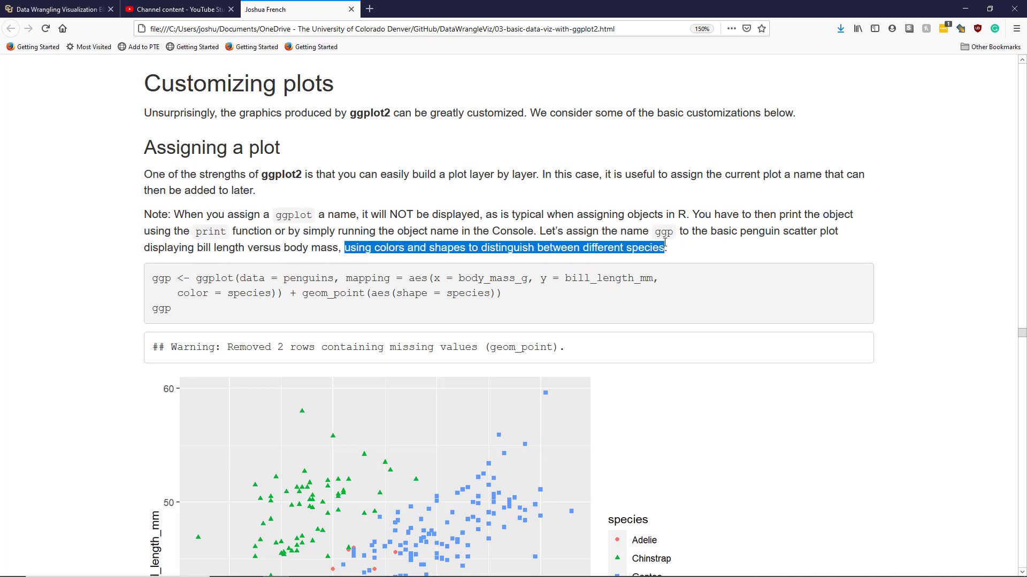
scroll(562, 345, down, 2)
drag(503, 125, 149, 115)
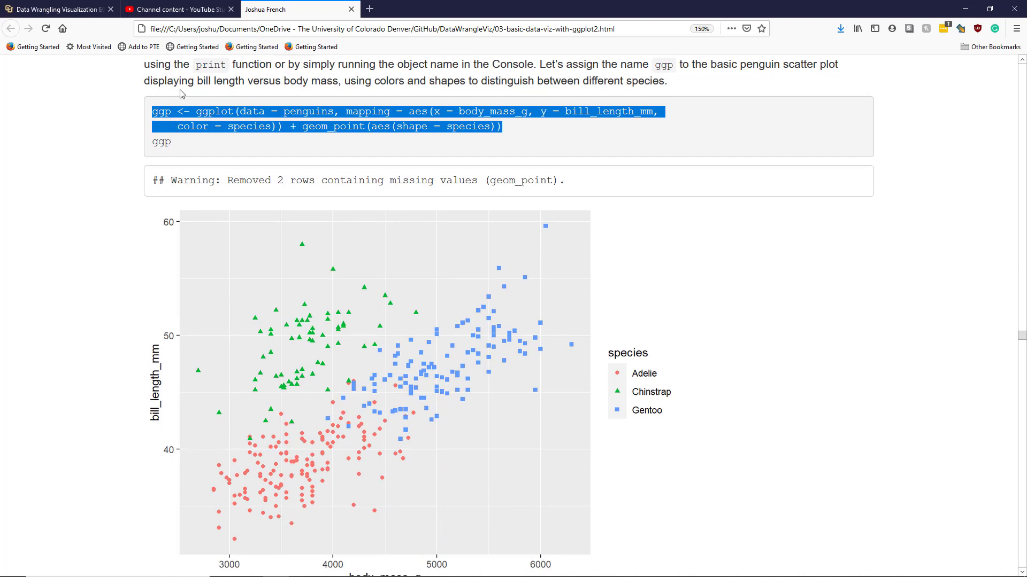
click(178, 147)
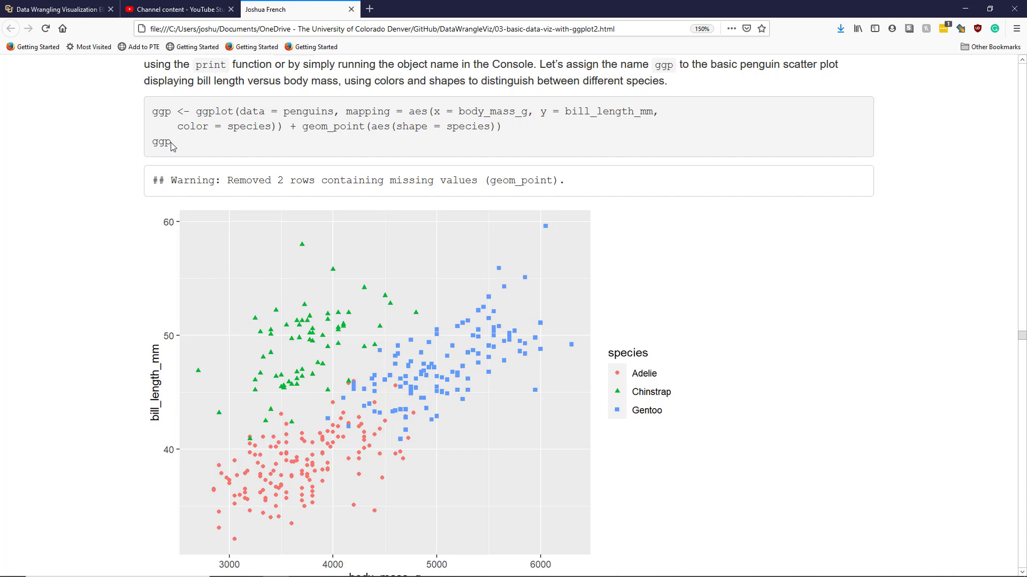
drag(172, 142, 152, 144)
scroll(729, 350, down, 10)
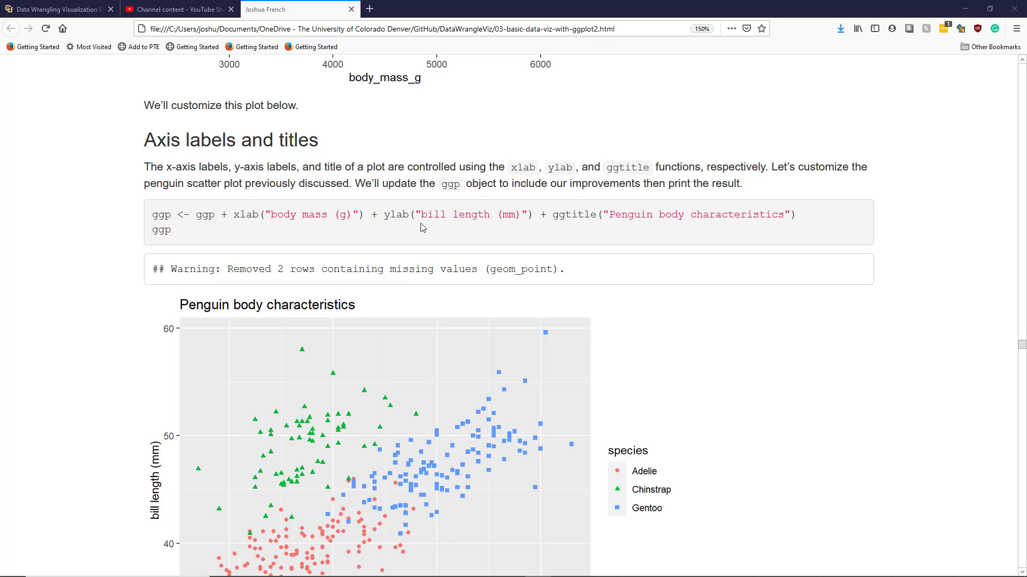
drag(234, 214, 255, 214)
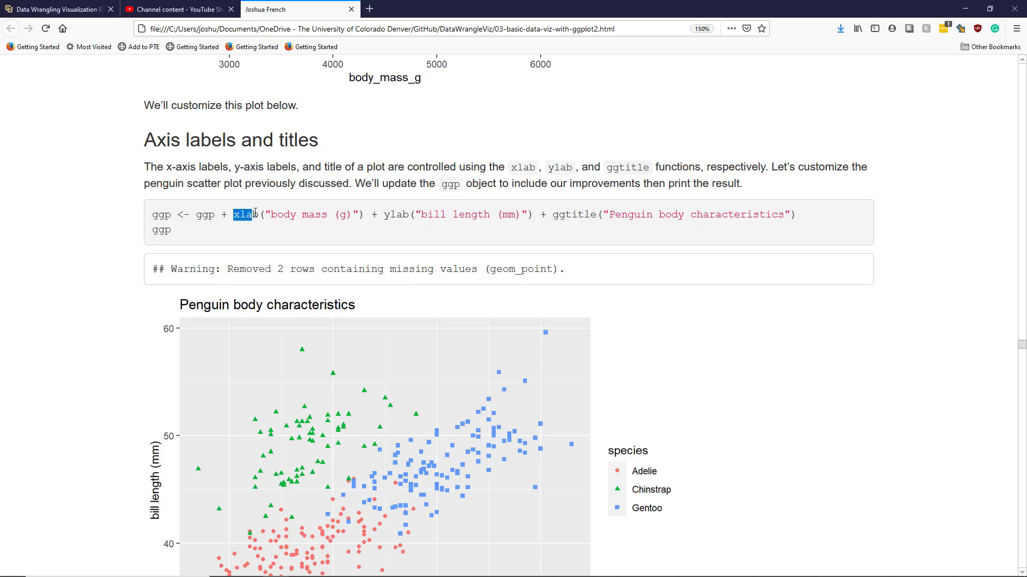
mouse_move(383, 214)
mouse_down()
mouse_move(412, 215)
mouse_move(267, 214)
mouse_up()
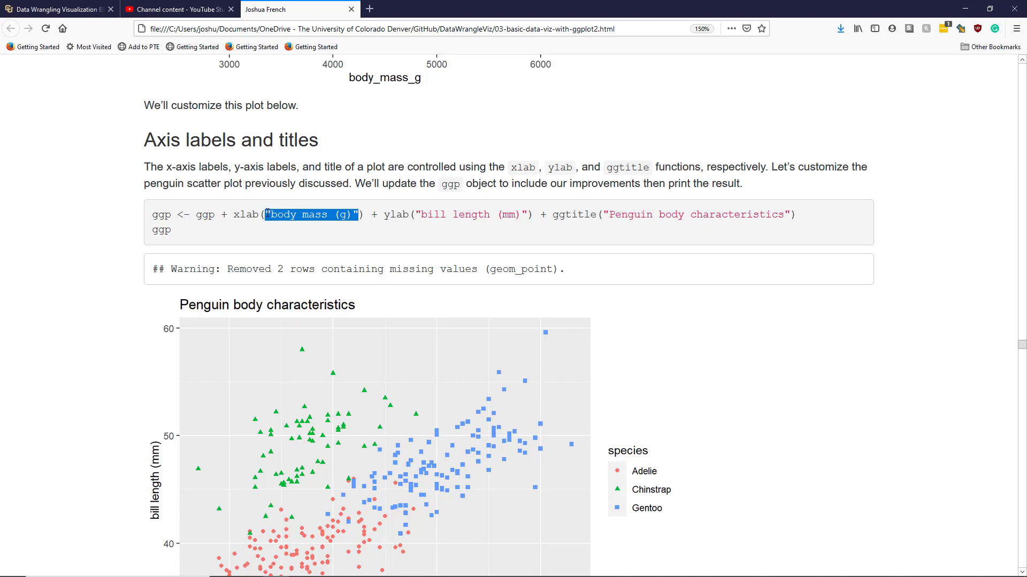
click(547, 215)
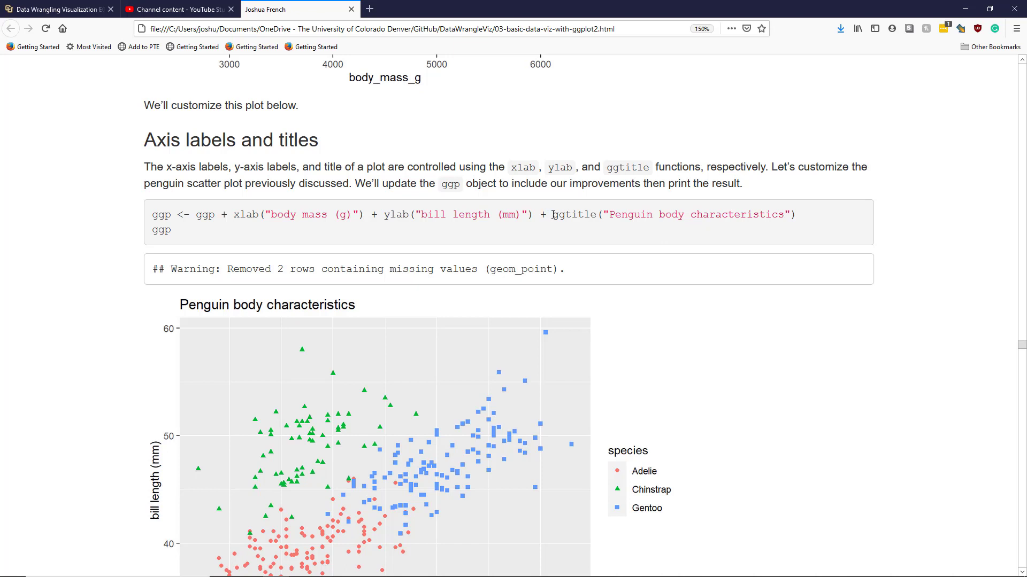
drag(553, 214, 601, 214)
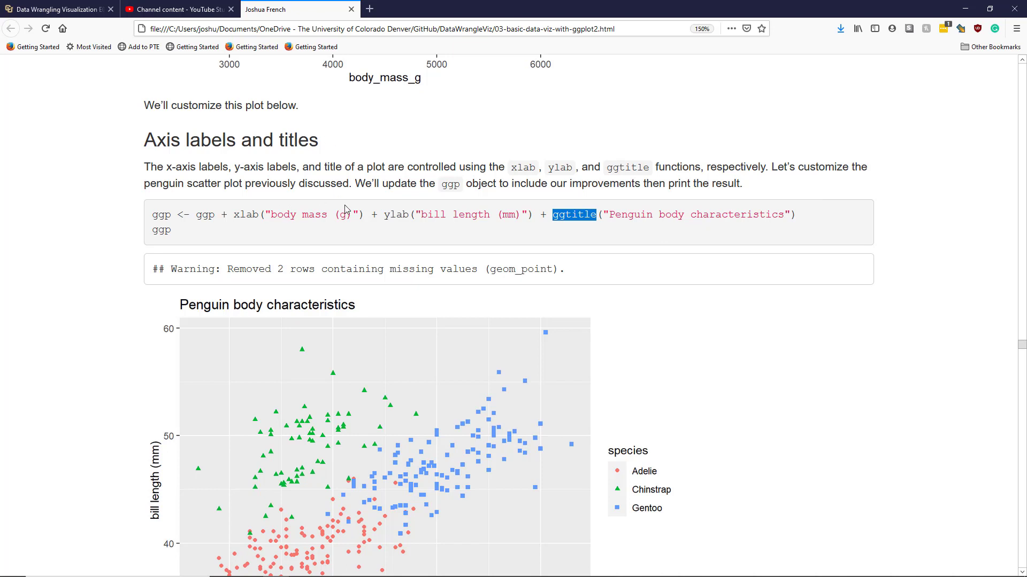
click(585, 218)
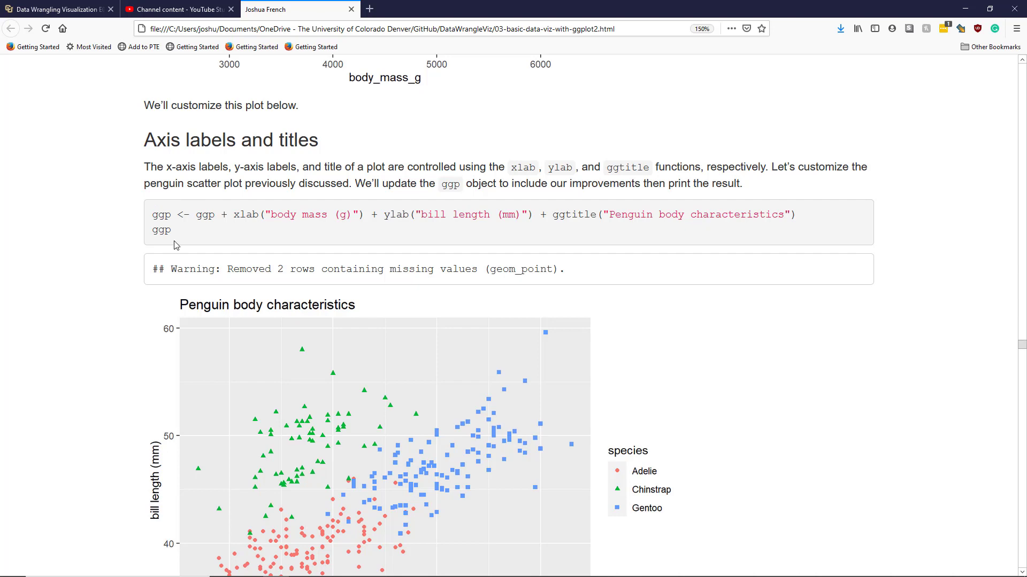
scroll(329, 245, down, 3)
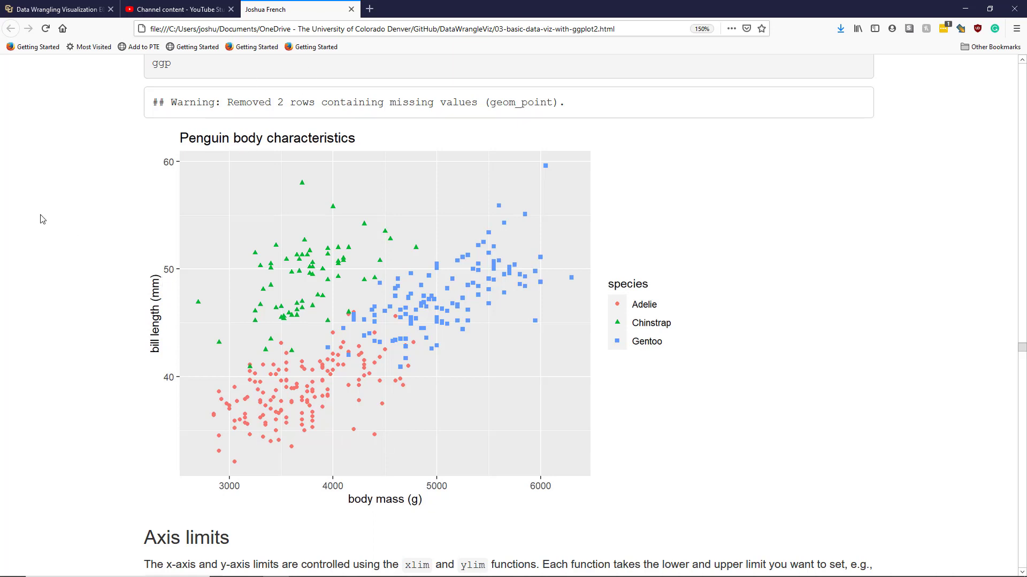
scroll(552, 475, up, 1)
scroll(551, 476, up, 4)
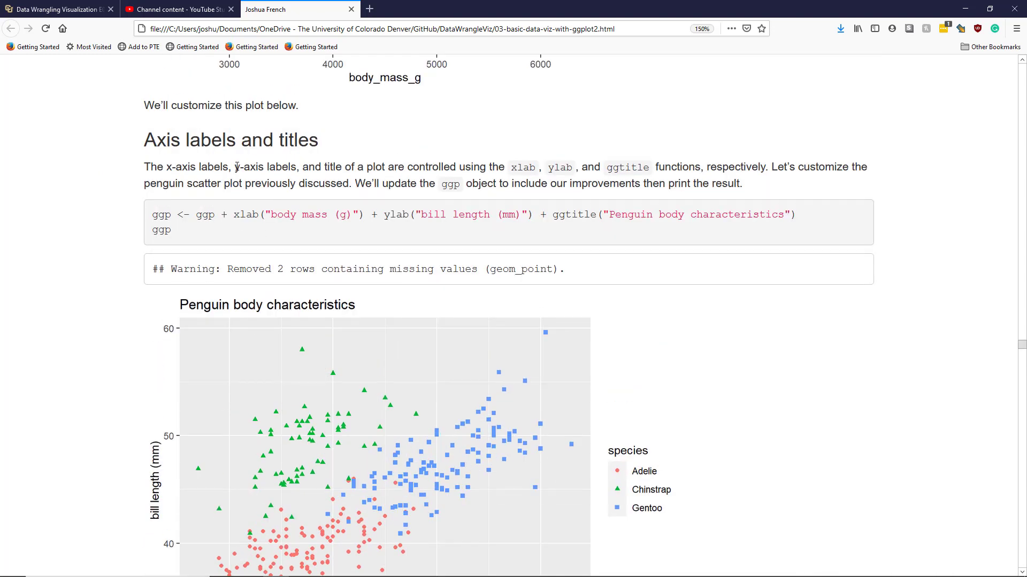
scroll(566, 204, down, 10)
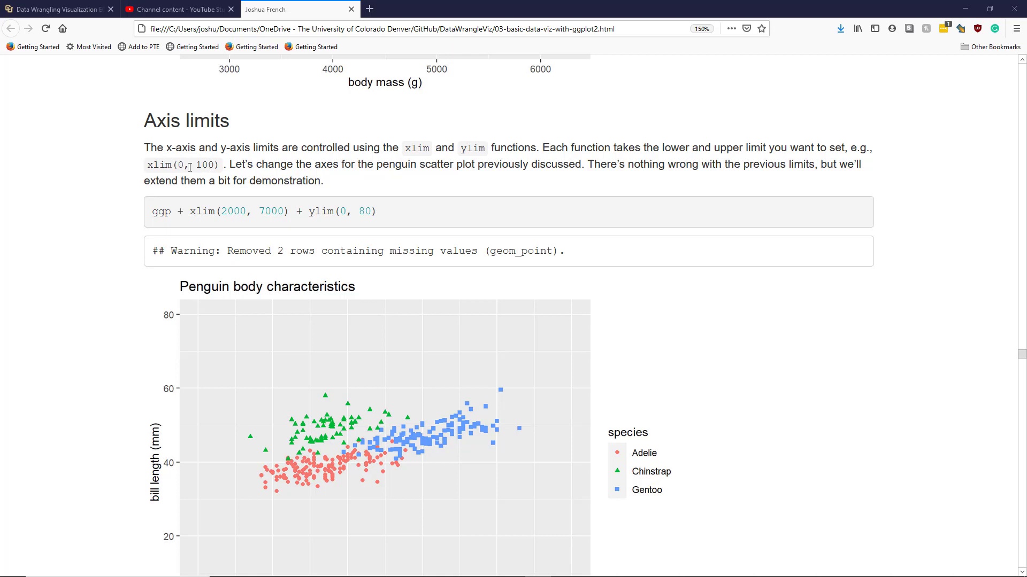
Highlight the xlim(0, 100) limits, then the 2000 x-axis lower limit and y-axis limits 0 and 80.
double_click(181, 165)
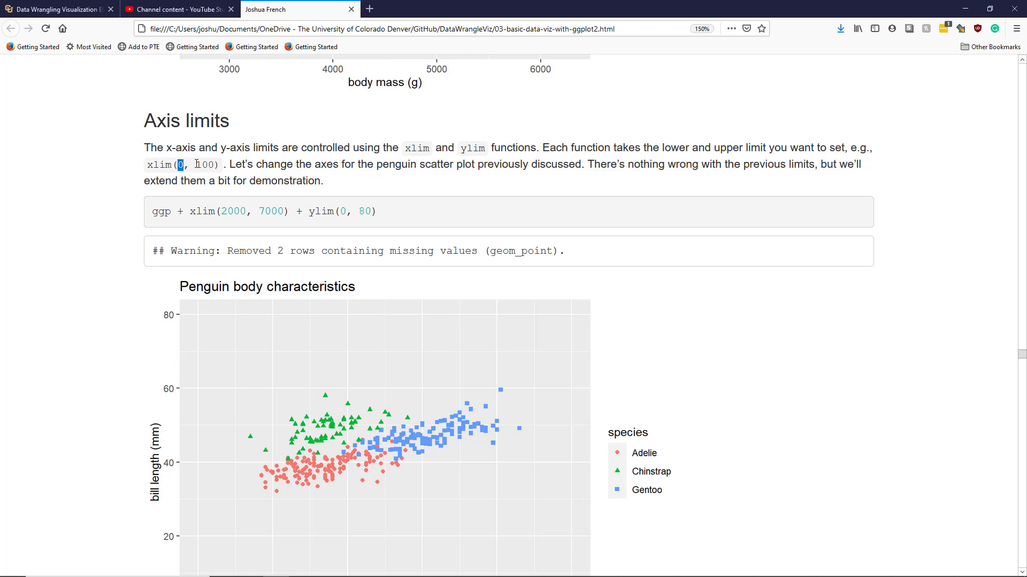
double_click(207, 164)
scroll(225, 165, down, 1)
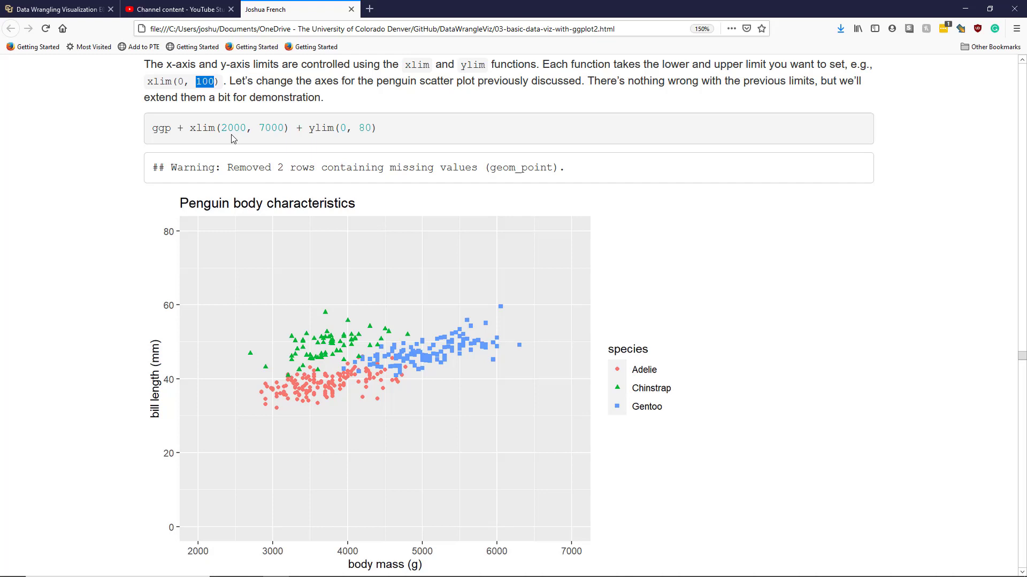
drag(222, 127, 286, 127)
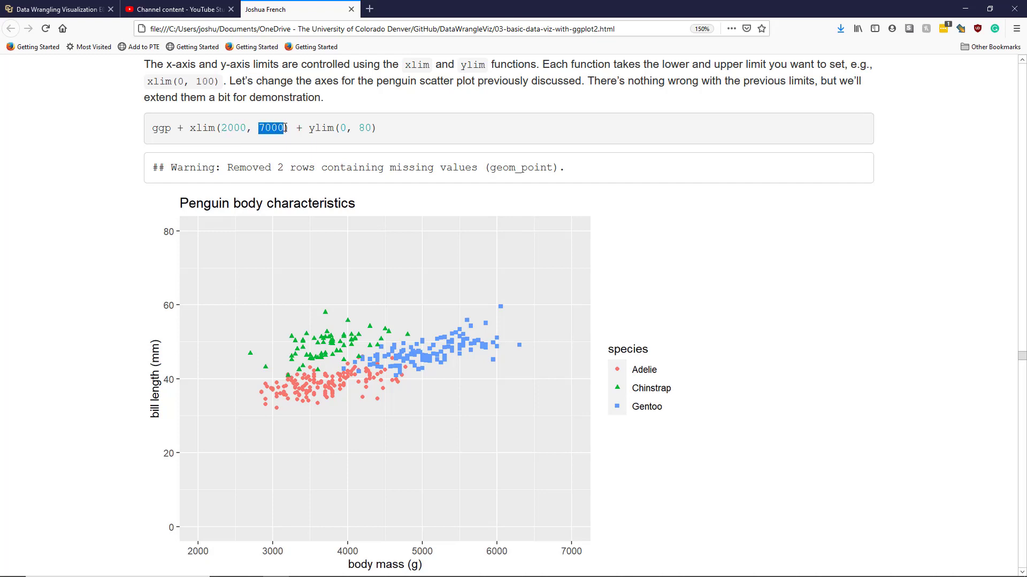
double_click(344, 128)
double_click(364, 127)
scroll(389, 215, down, 1)
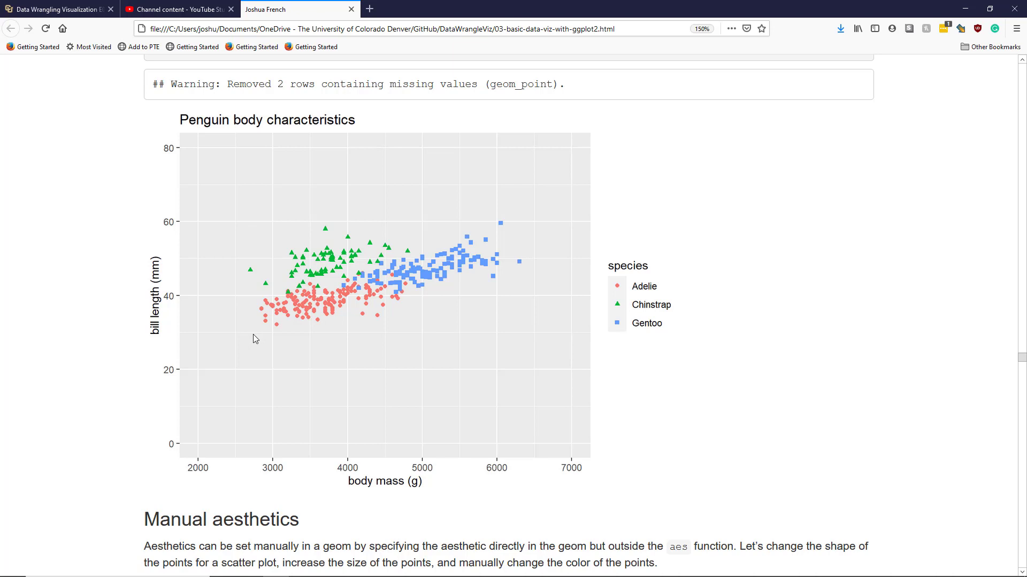
scroll(769, 462, down, 5)
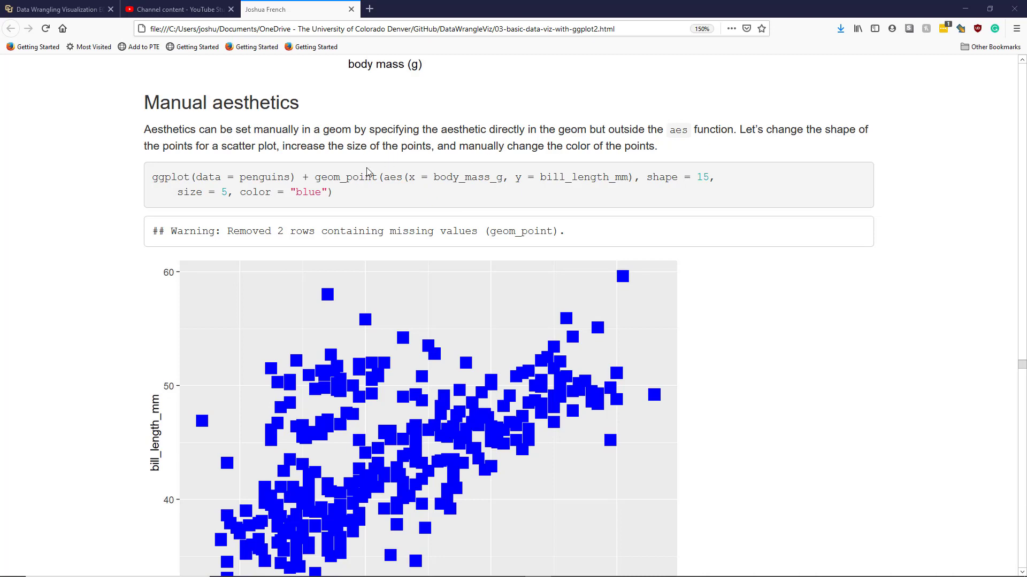
Highlight the manual aesthetics code, then body_mass_g and bill length as x and y variables.
drag(343, 193, 152, 173)
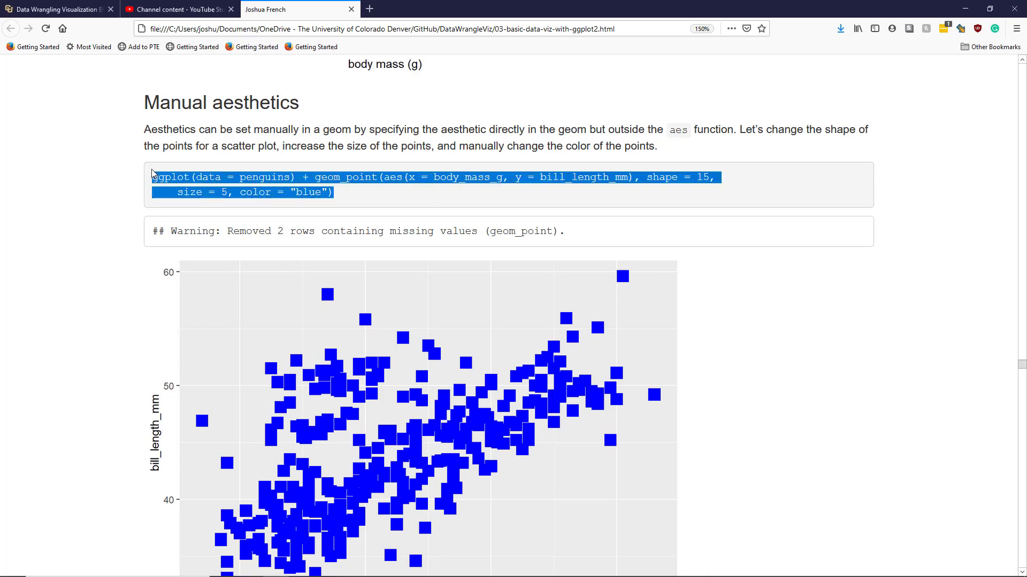
click(472, 183)
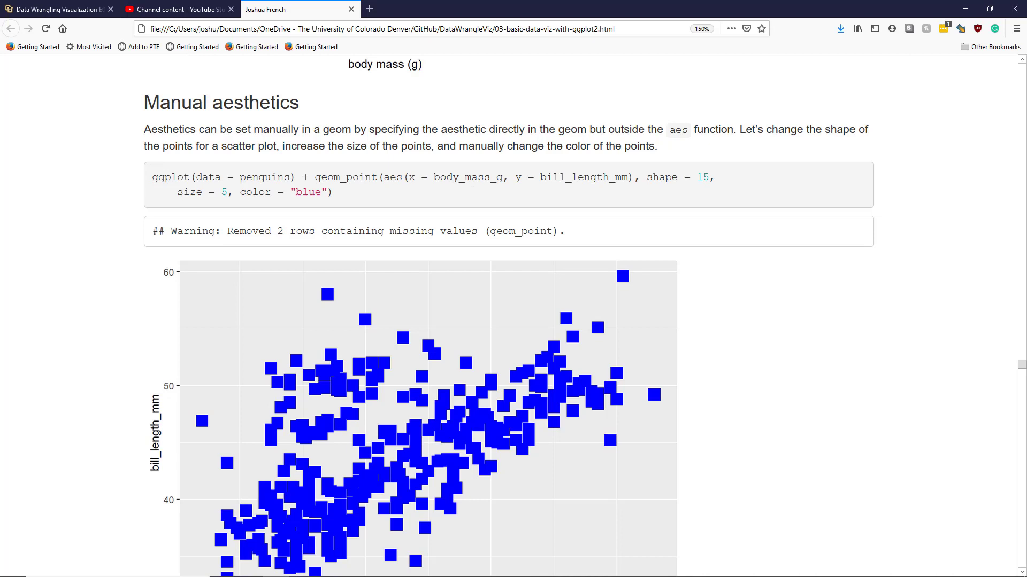
drag(434, 177, 501, 176)
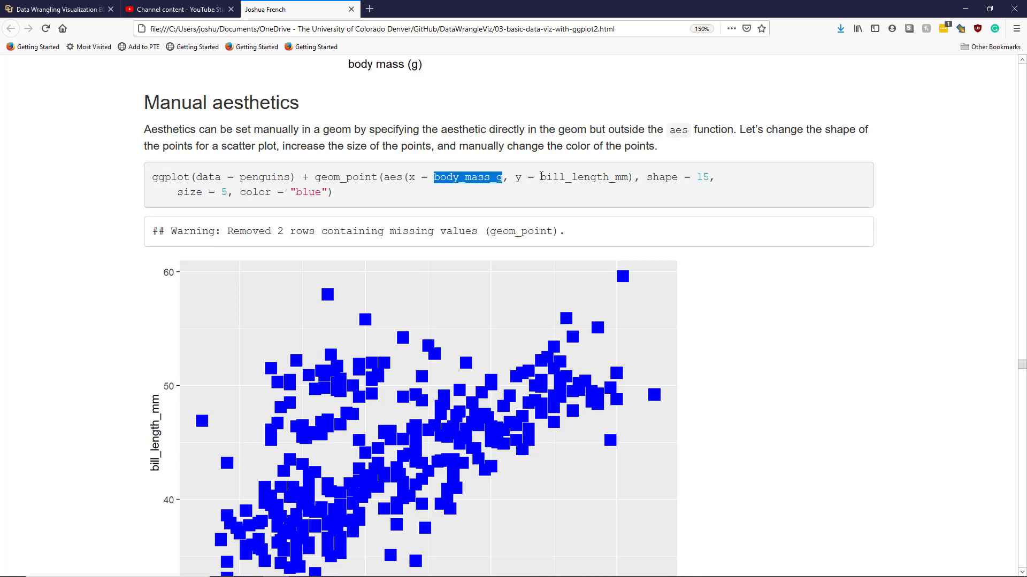
drag(540, 177, 624, 177)
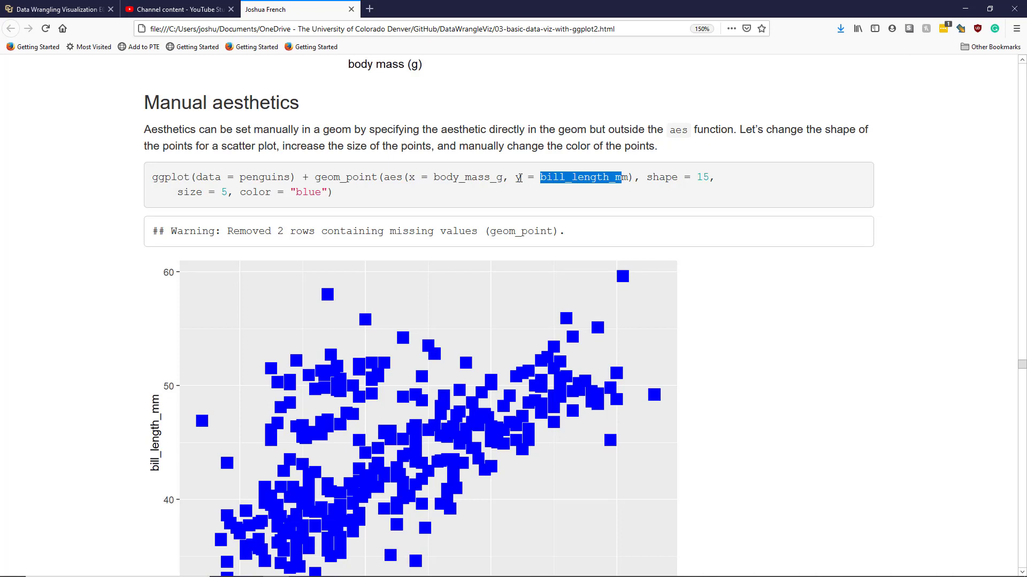
click(640, 177)
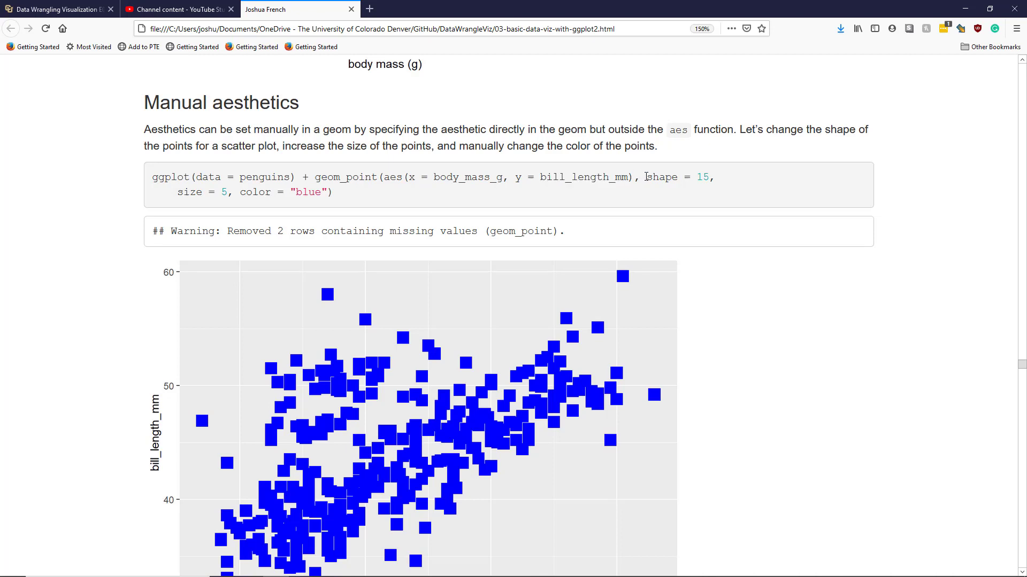
Highlight the manual point settings: the blue color and the shape = 15 setting.
drag(647, 177, 701, 177)
drag(178, 191, 330, 190)
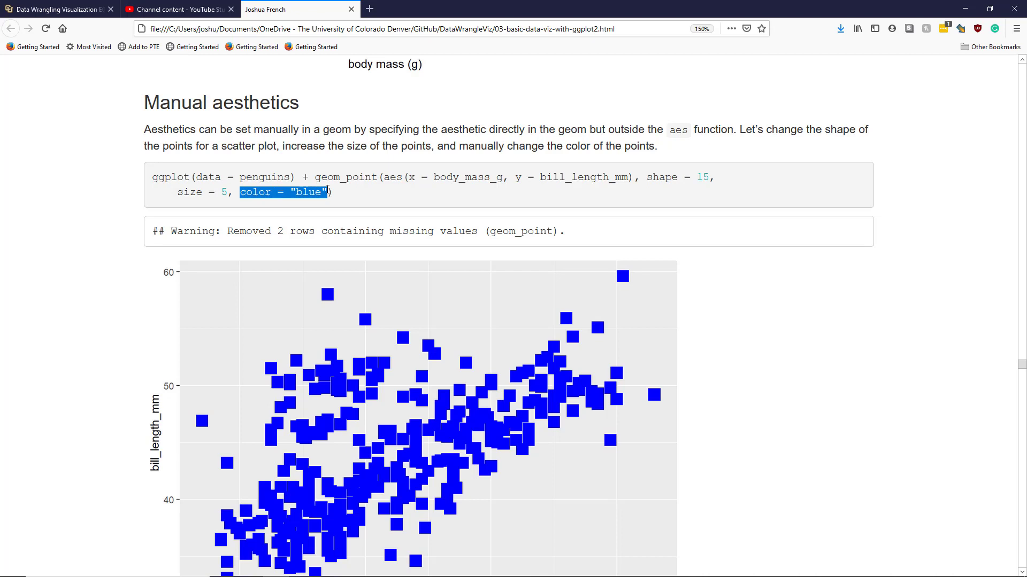
click(675, 173)
drag(647, 178, 711, 178)
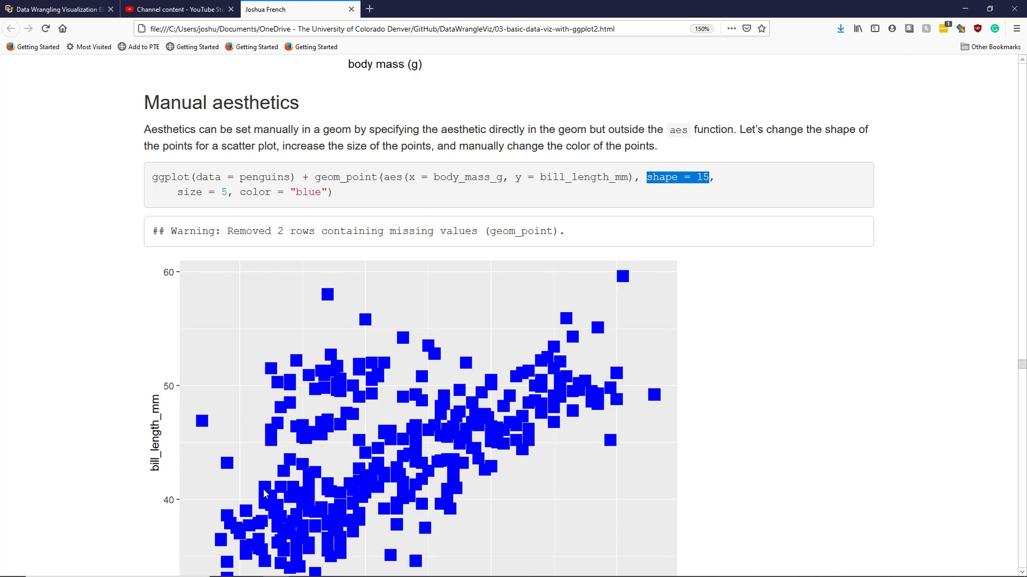
scroll(450, 300, up, 10)
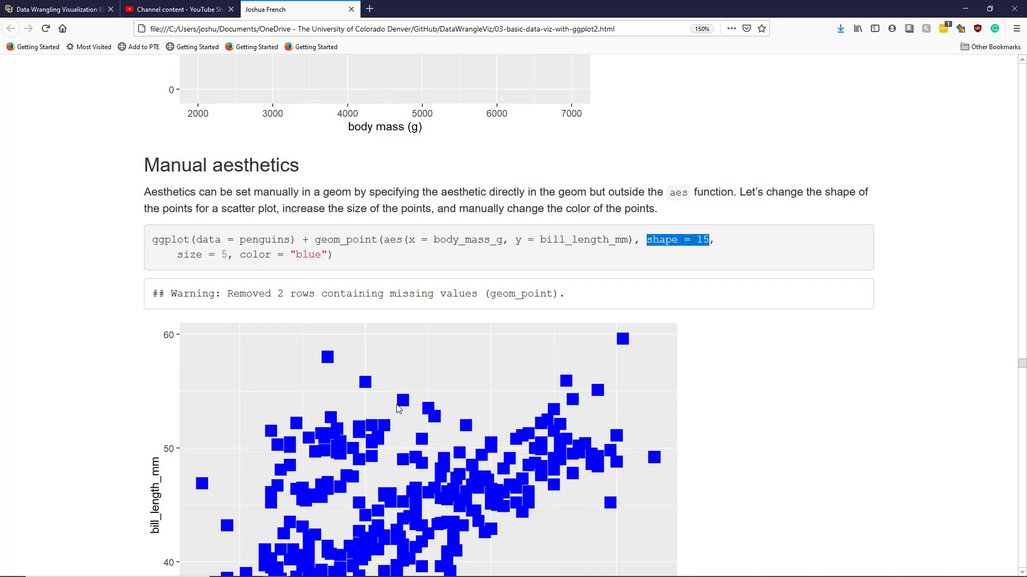
scroll(401, 320, up, 10)
scroll(429, 383, down, 10)
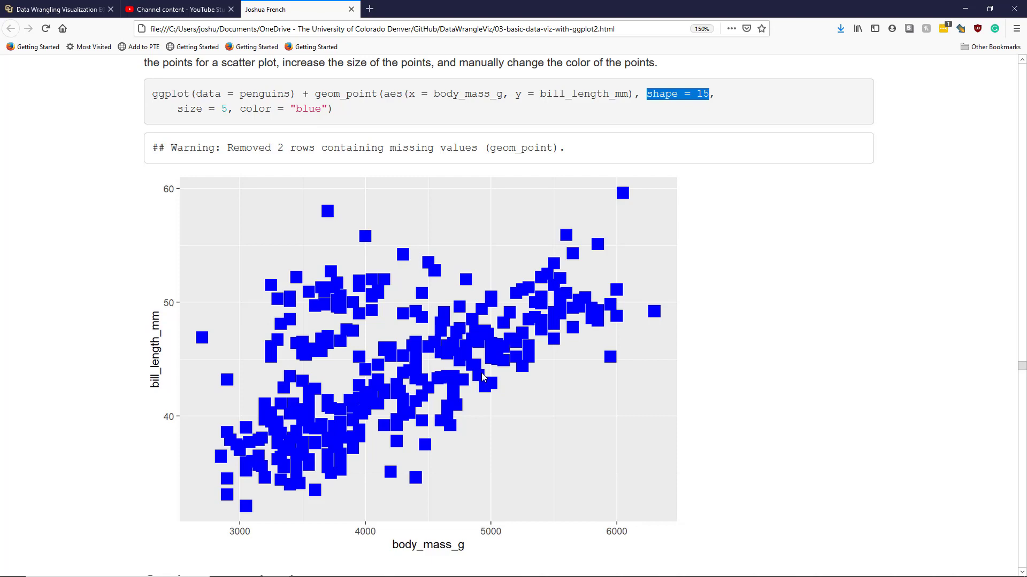
scroll(728, 285, down, 10)
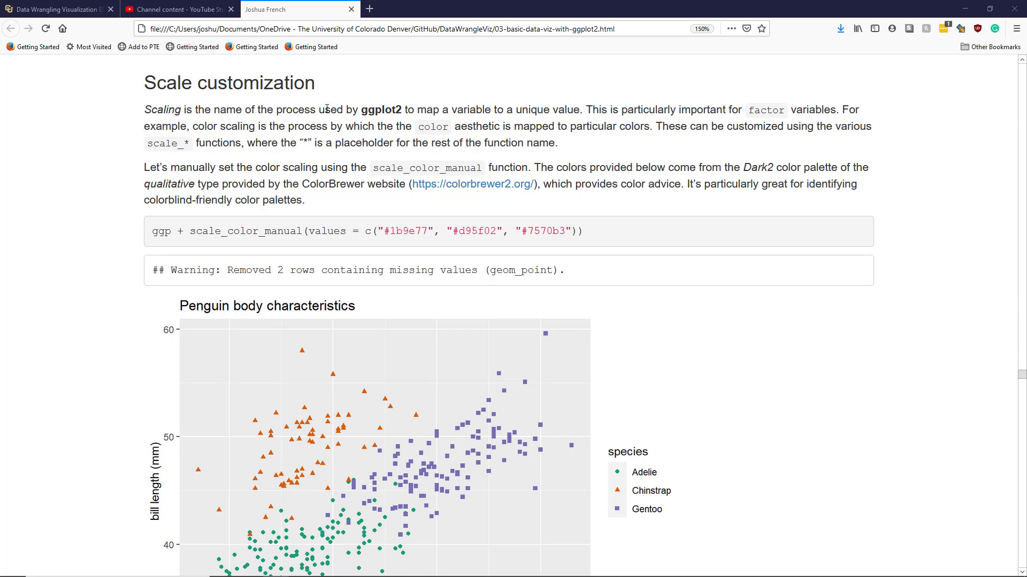
Highlight the definition of scaling in ggplot2 and the scale_* function family name.
drag(319, 109, 582, 106)
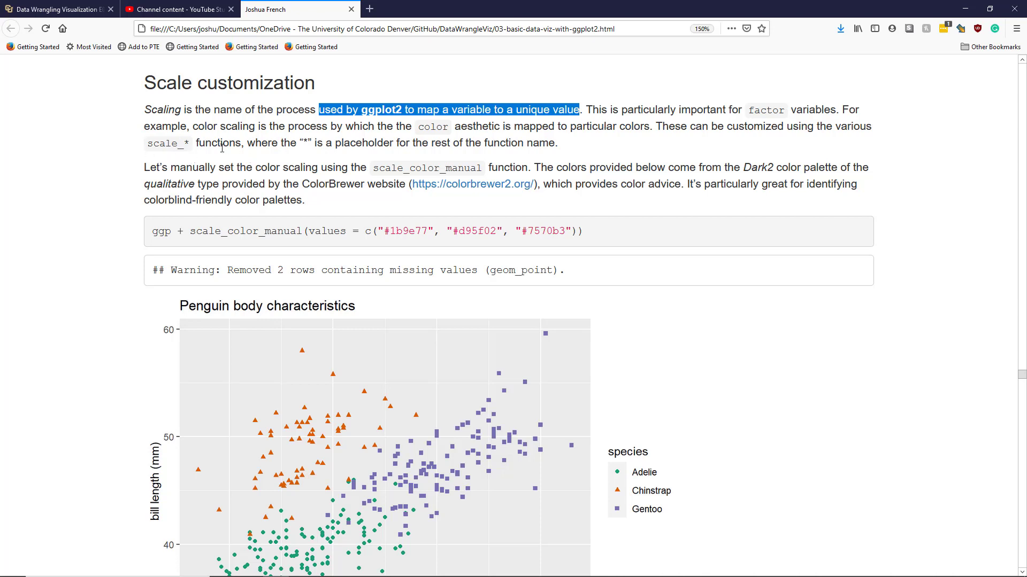
drag(148, 144, 191, 143)
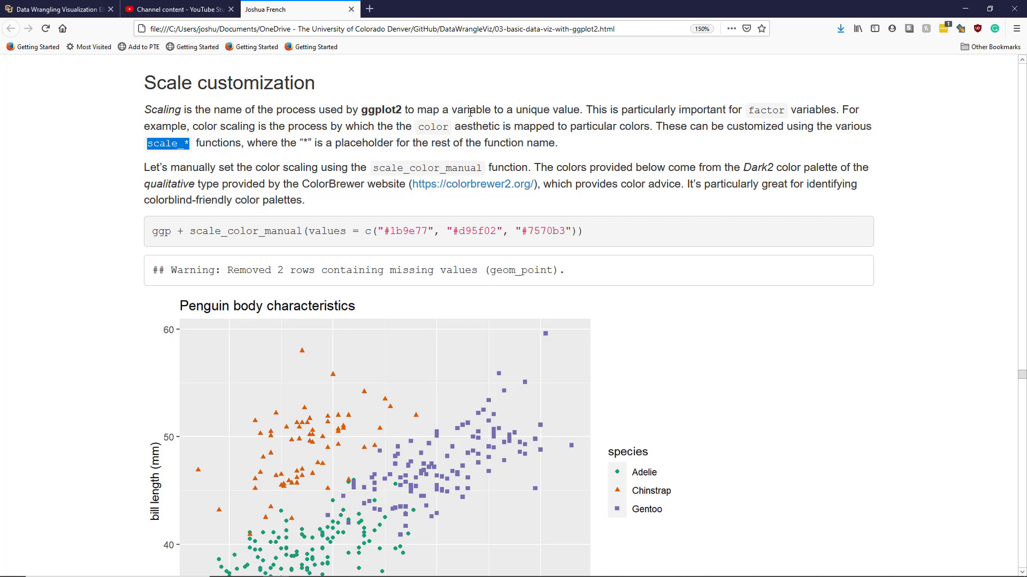
scroll(470, 113, down, 1)
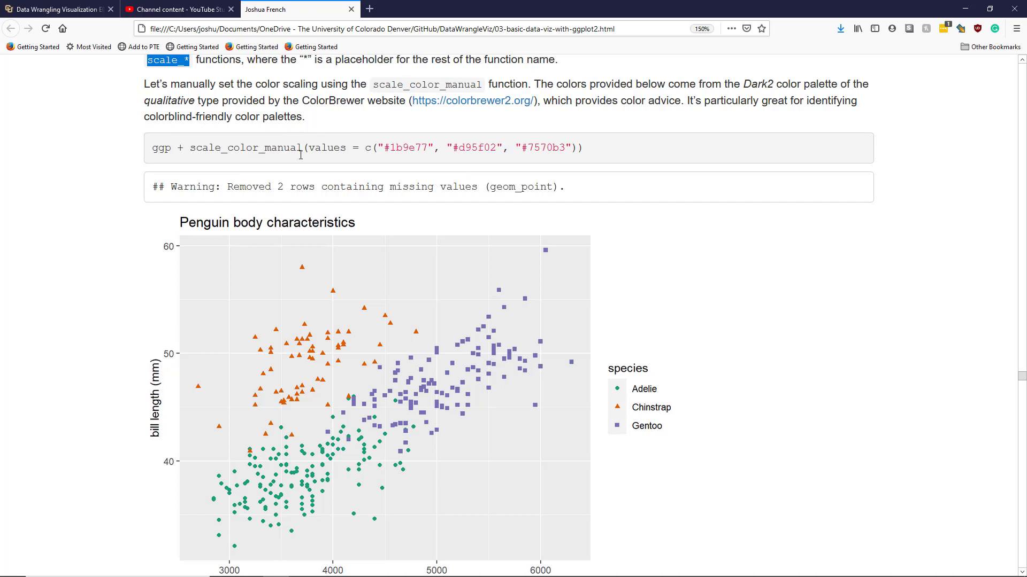
Highlight ggp, the scale_color_manual function name and its three manual colour values.
drag(173, 147, 152, 147)
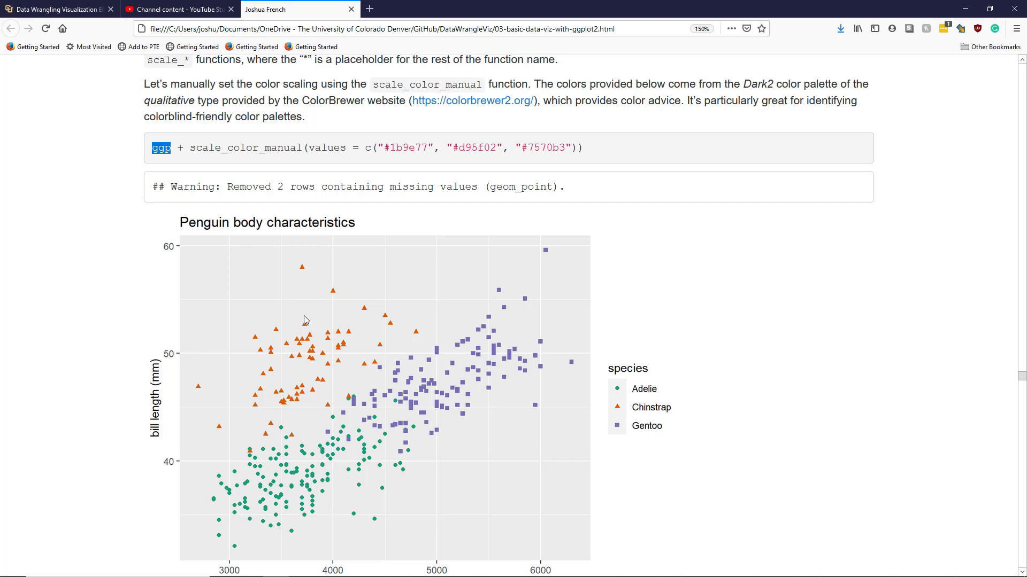
drag(190, 147, 302, 147)
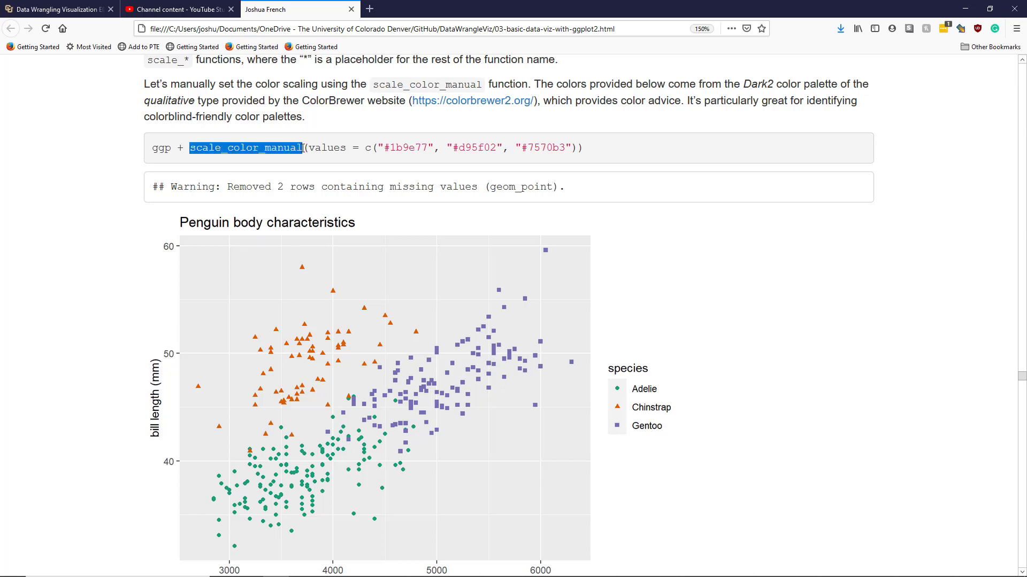
drag(310, 147, 577, 146)
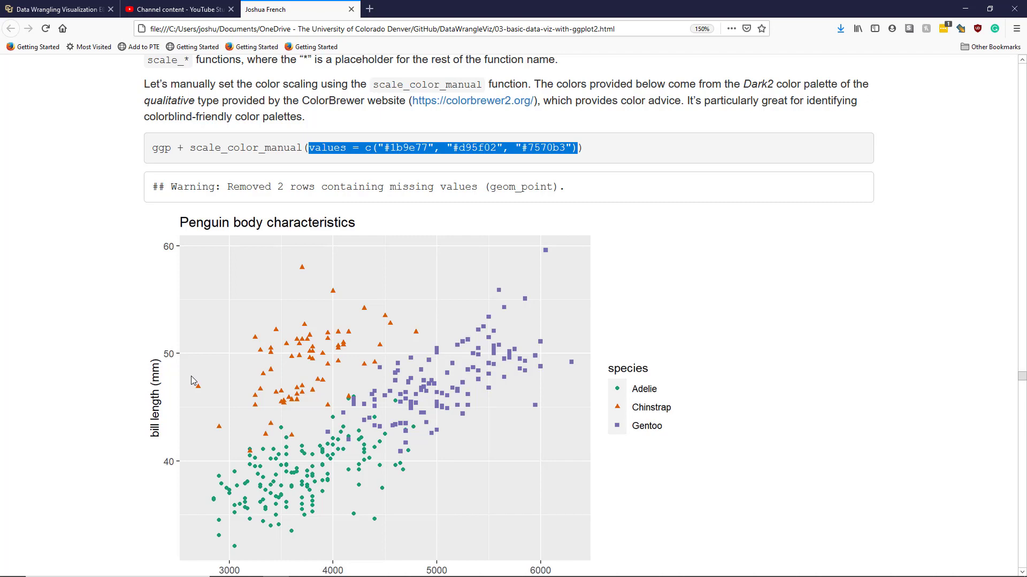
scroll(192, 381, down, 3)
scroll(192, 381, down, 4)
scroll(191, 381, down, 3)
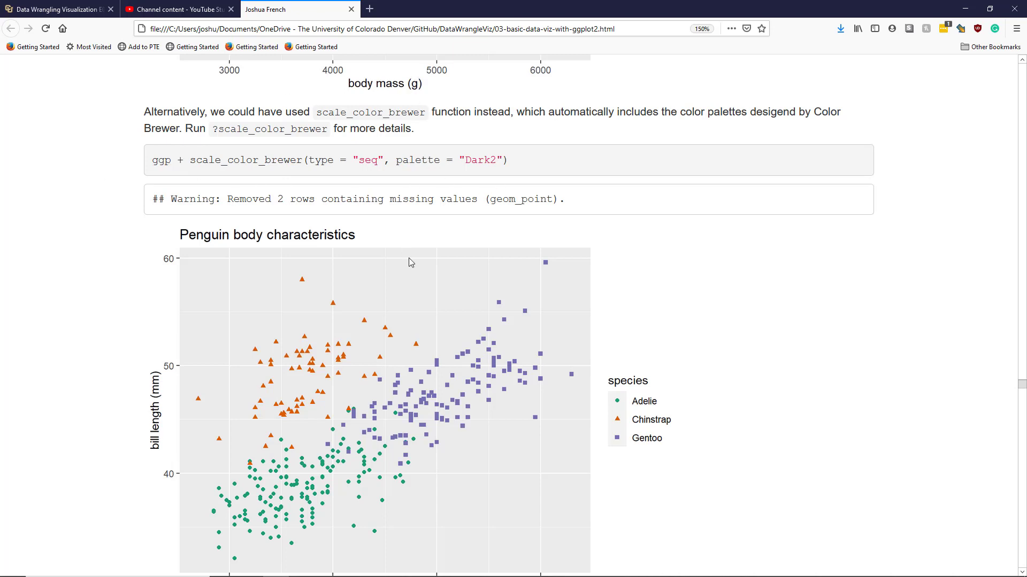
scroll(409, 258, down, 2)
scroll(408, 258, down, 1)
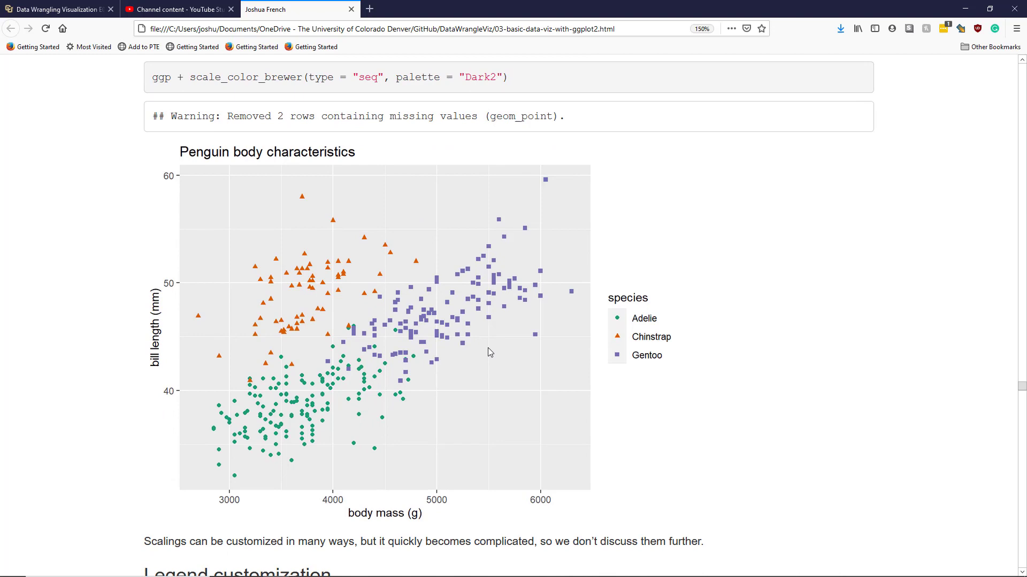
scroll(488, 349, up, 3)
scroll(488, 350, up, 3)
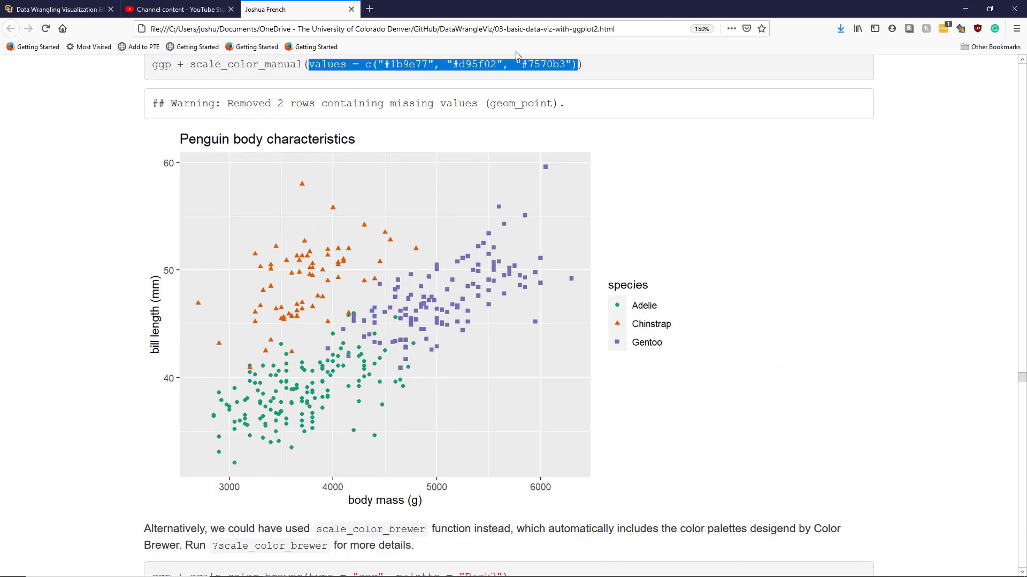
scroll(436, 200, down, 3)
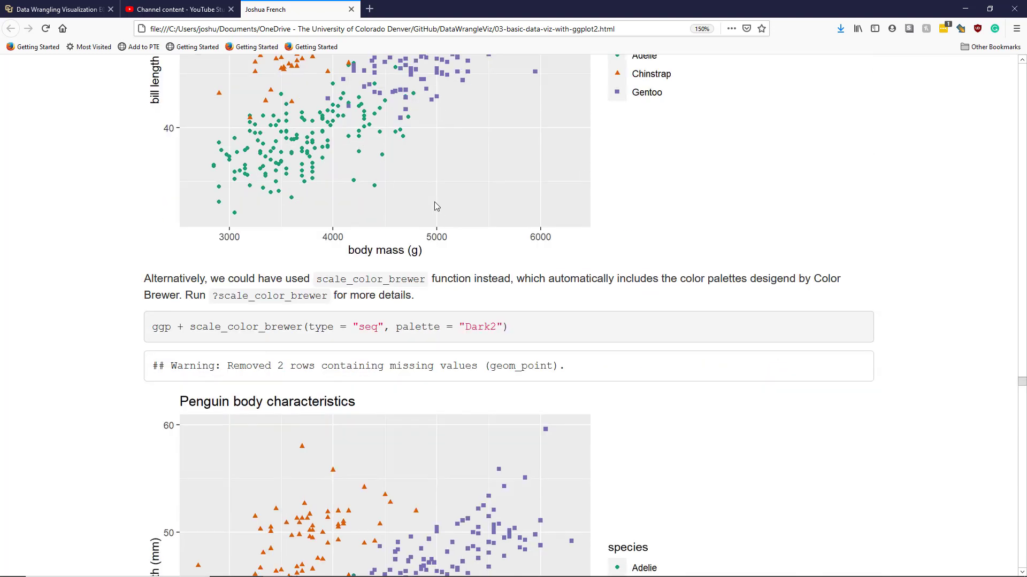
scroll(434, 202, down, 2)
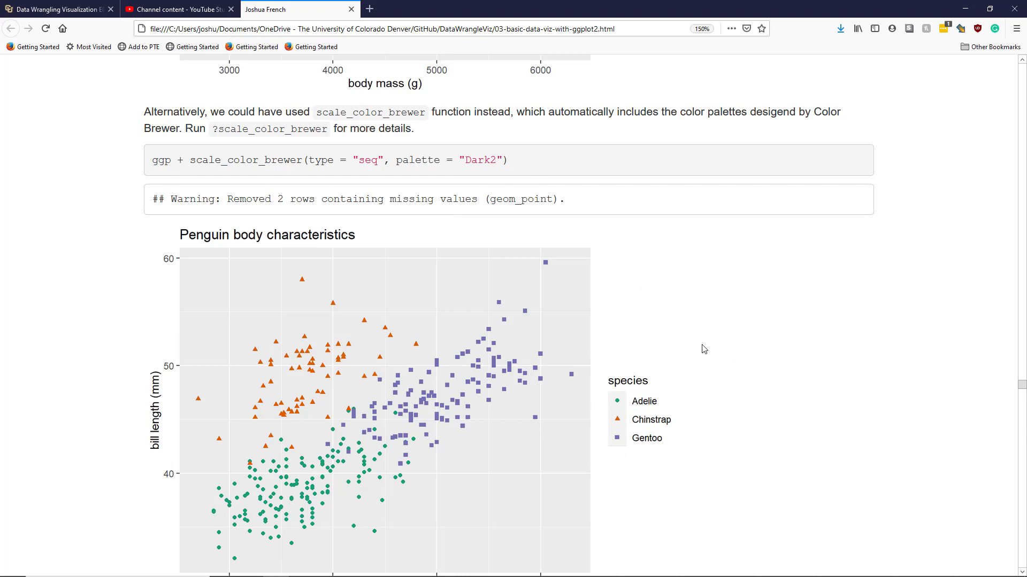
scroll(705, 349, down, 8)
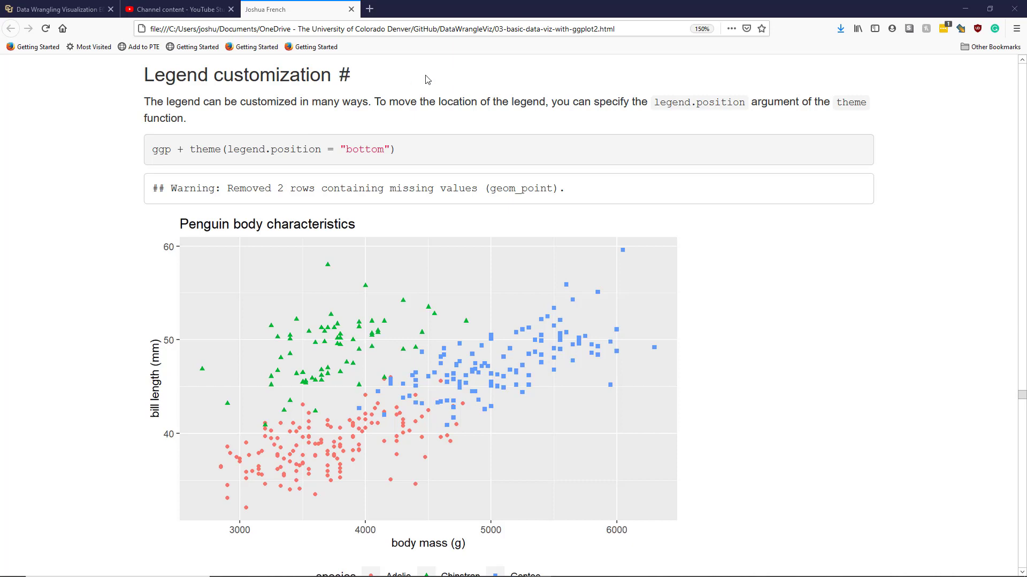
Highlight the sentence on moving the legend, then theme and legend.position set to bottom.
drag(375, 101, 827, 101)
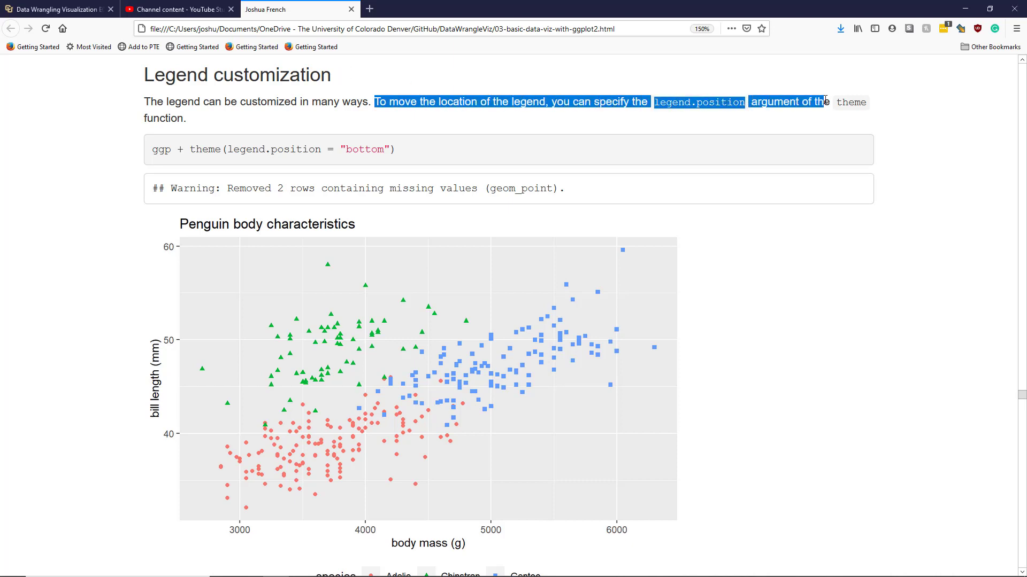
click(226, 129)
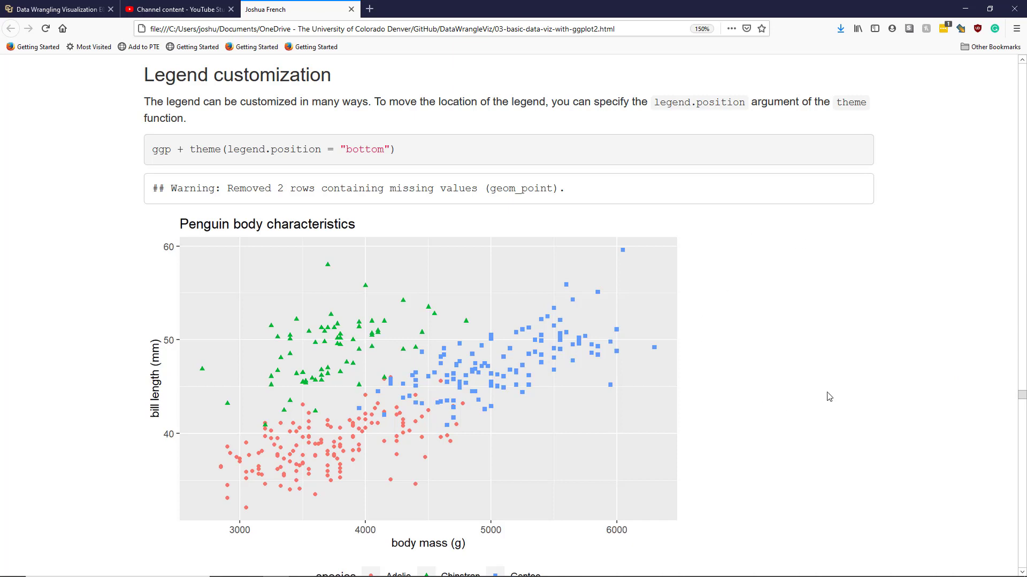
scroll(867, 294, down, 3)
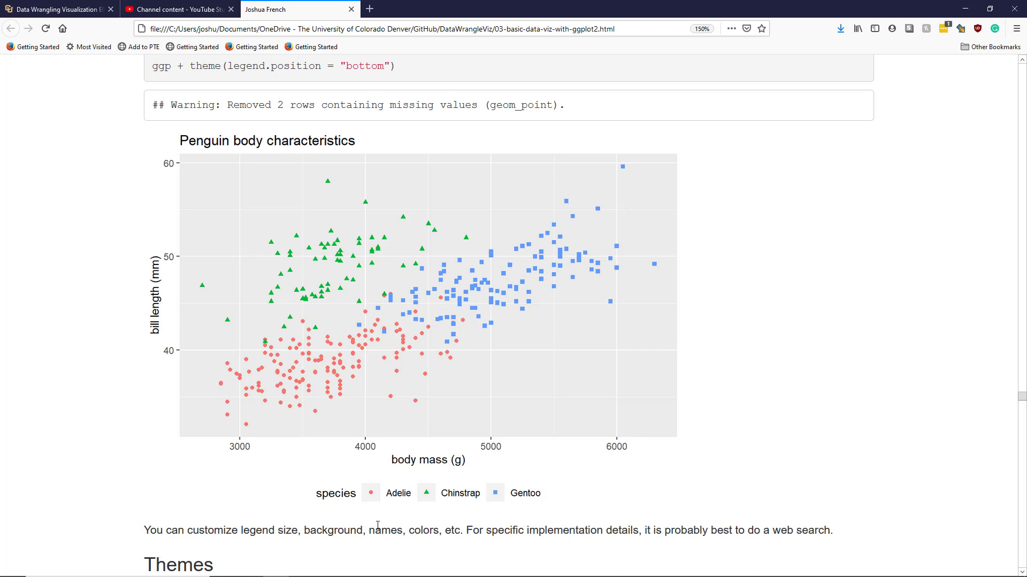
double_click(204, 67)
drag(228, 66, 392, 66)
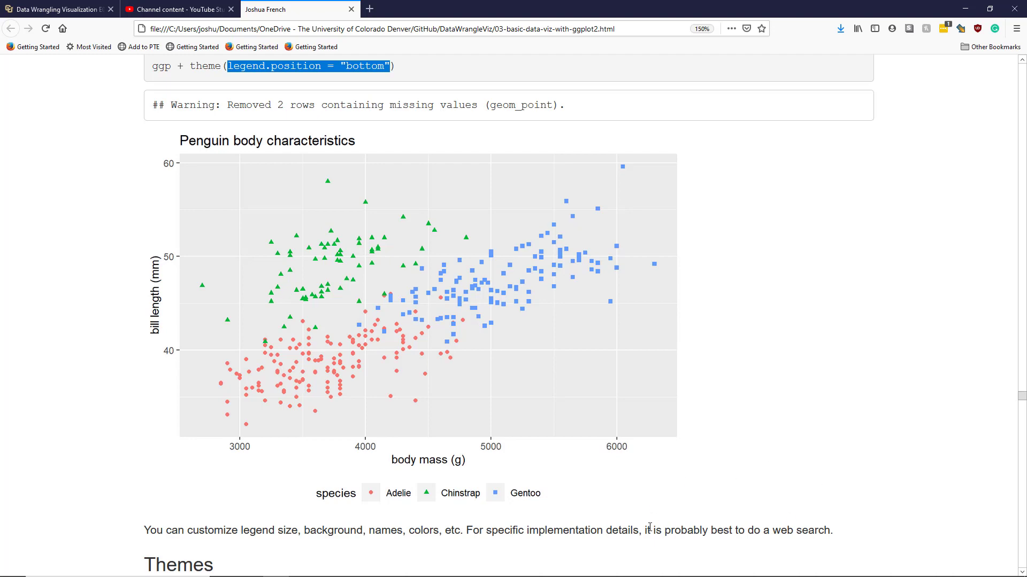
scroll(707, 485, down, 6)
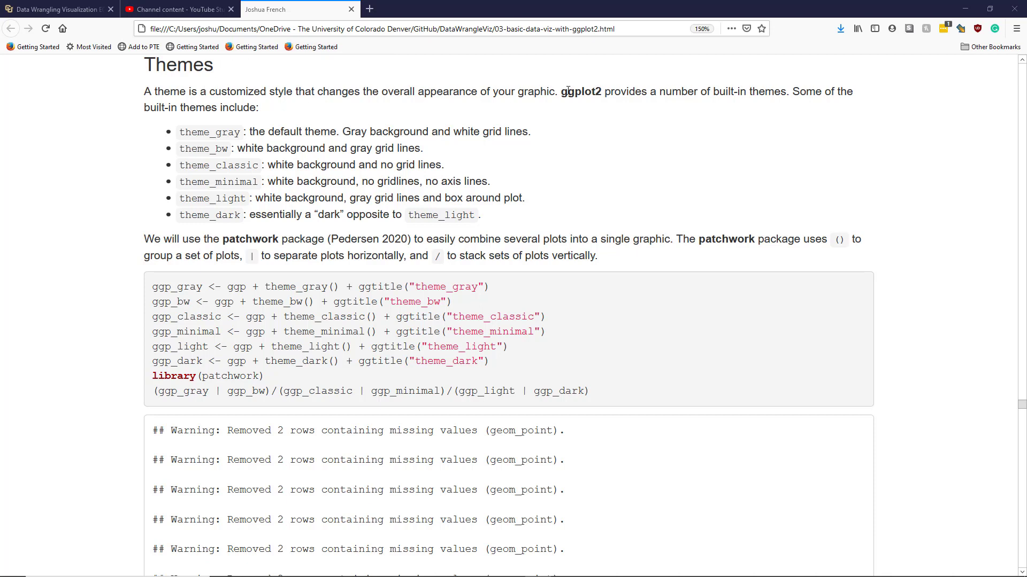
Highlight the built-in themes sentence, the theme_bw, theme_classic, theme_minimal and theme_dark descriptions, and the patchwork sentence.
drag(562, 90, 787, 90)
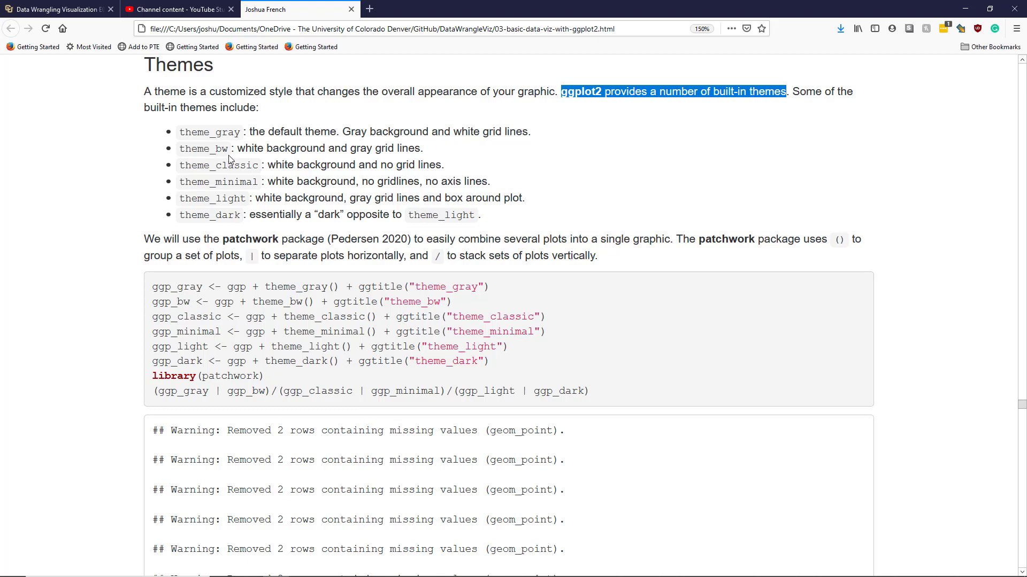
drag(237, 148, 423, 148)
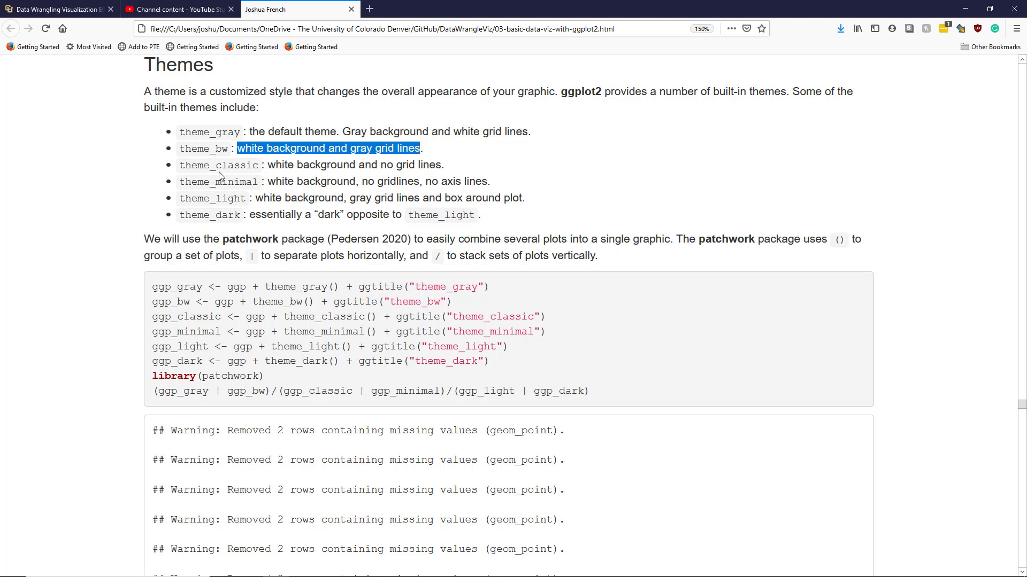
drag(268, 164, 443, 161)
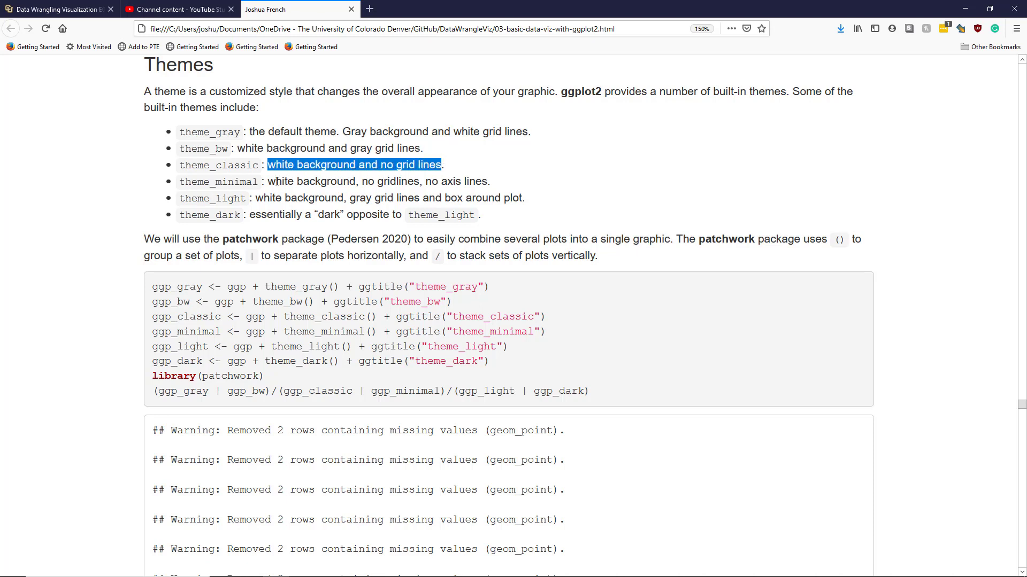
drag(268, 181, 490, 181)
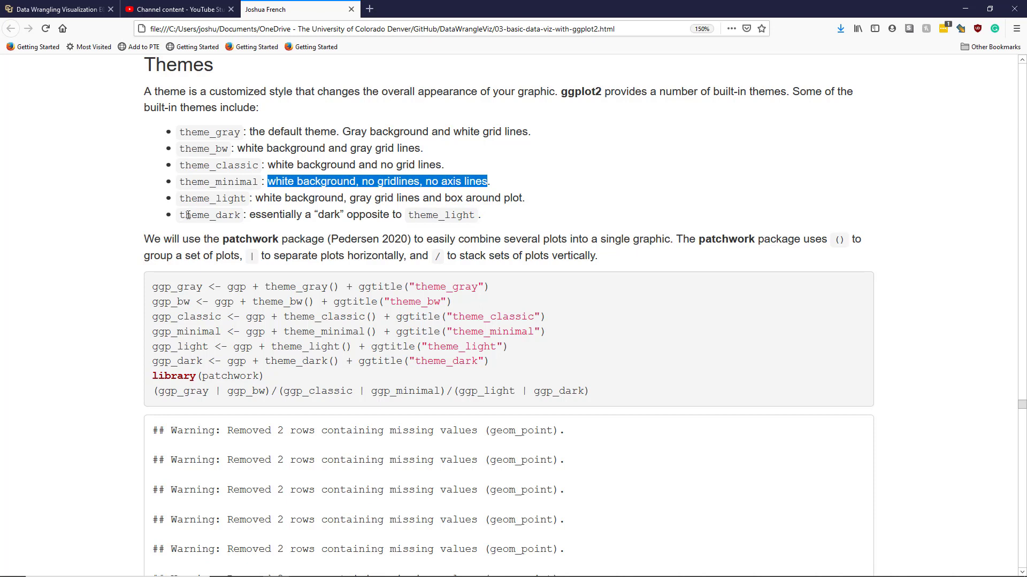
drag(250, 214, 475, 220)
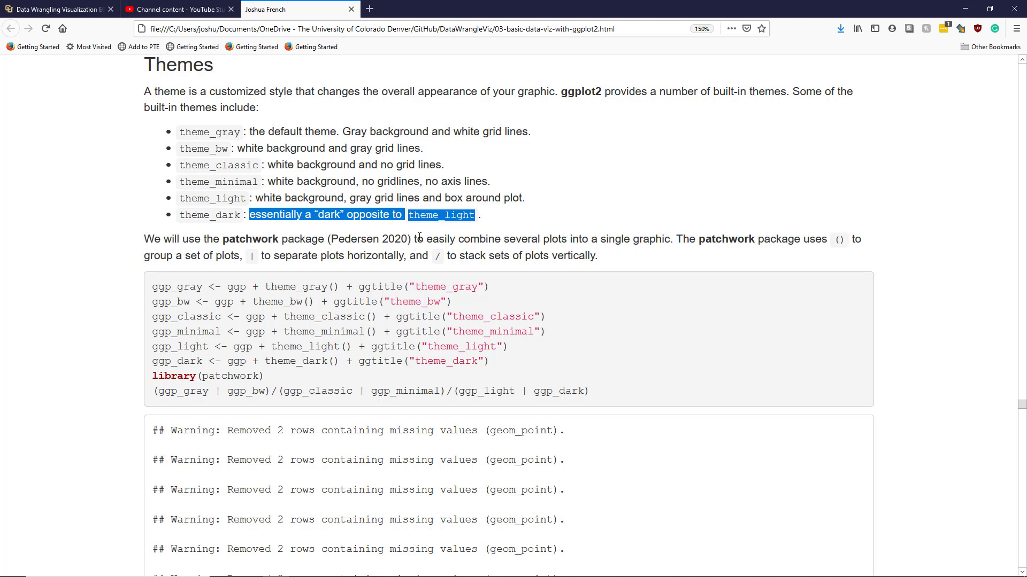
drag(414, 238, 672, 238)
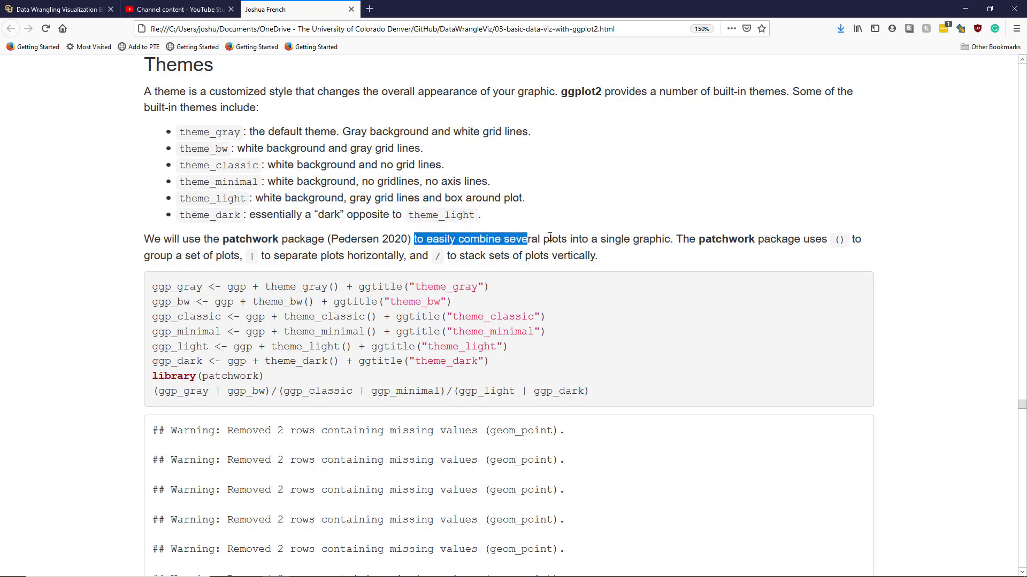
click(678, 239)
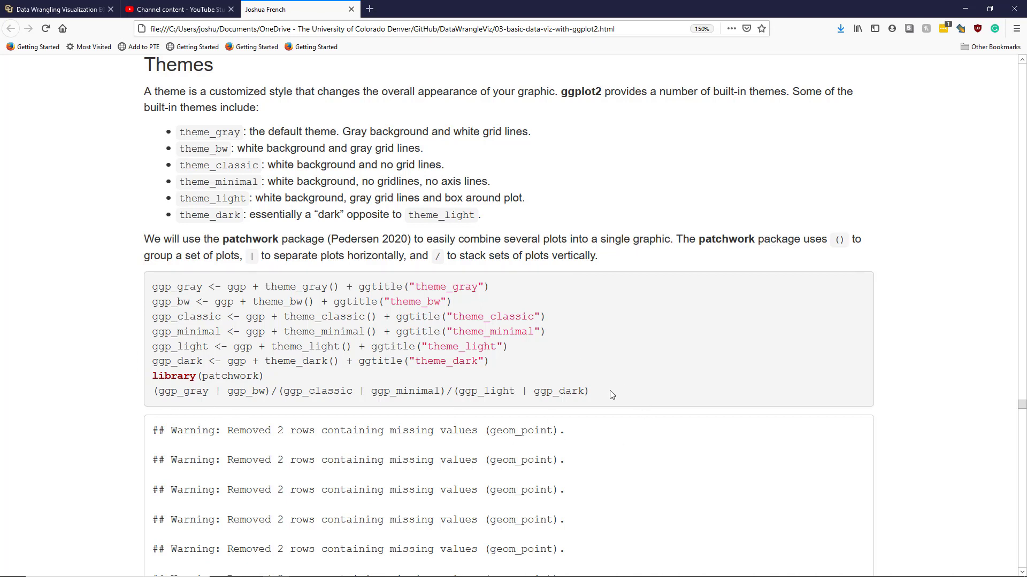
scroll(433, 430, down, 5)
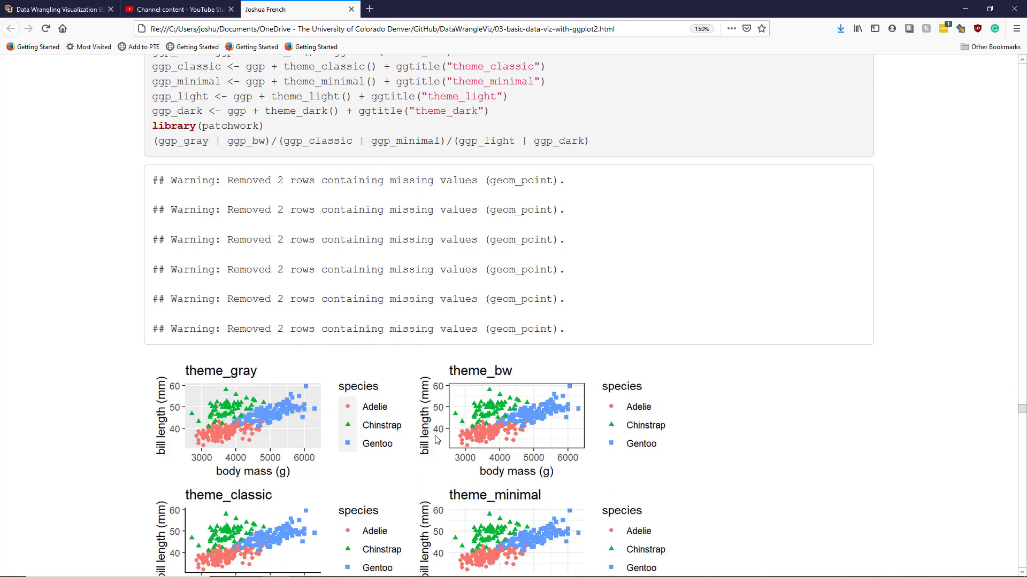
scroll(438, 441, down, 5)
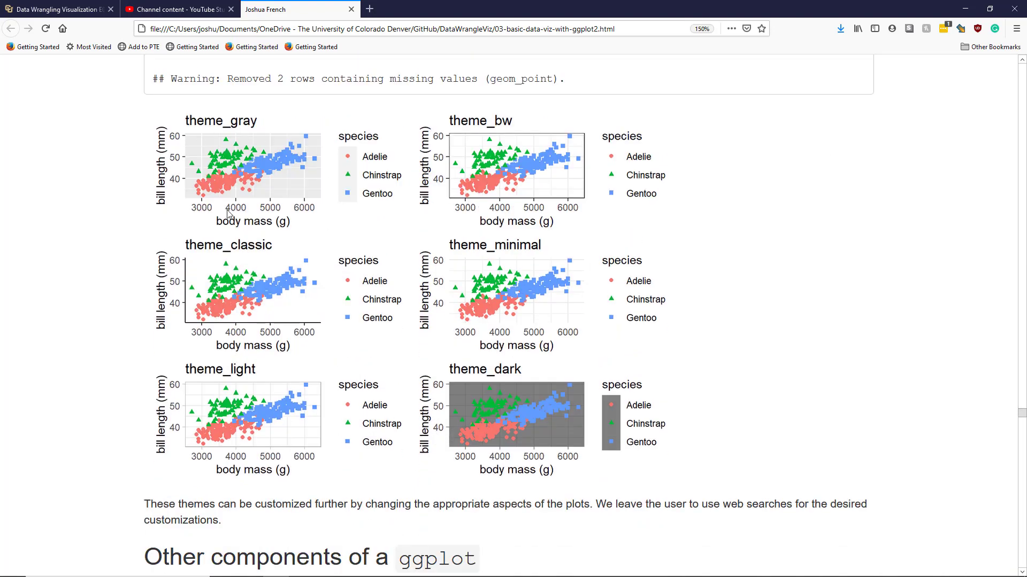